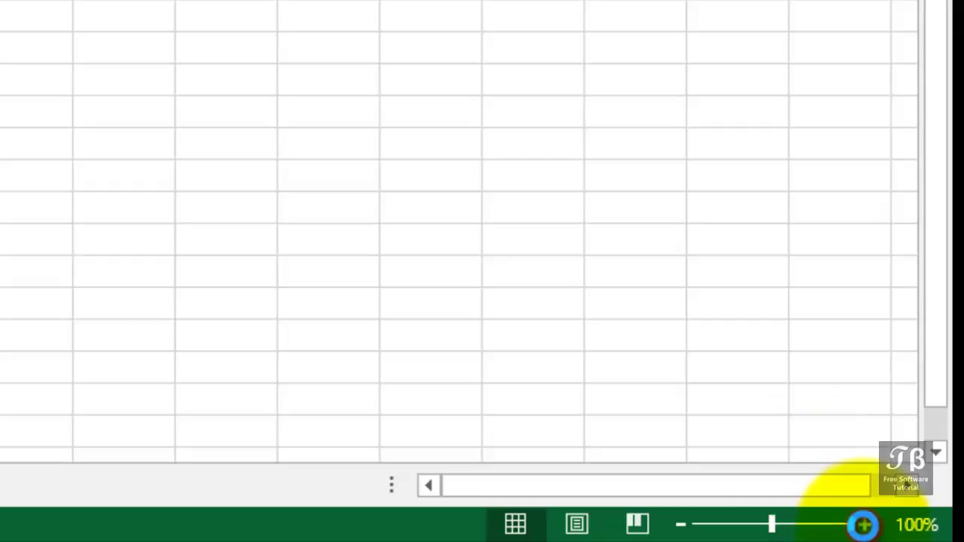
Zoom the DataEntry worksheet in to 210%
click(865, 525)
click(864, 525)
click(865, 525)
click(865, 525)
click(865, 525)
click(864, 525)
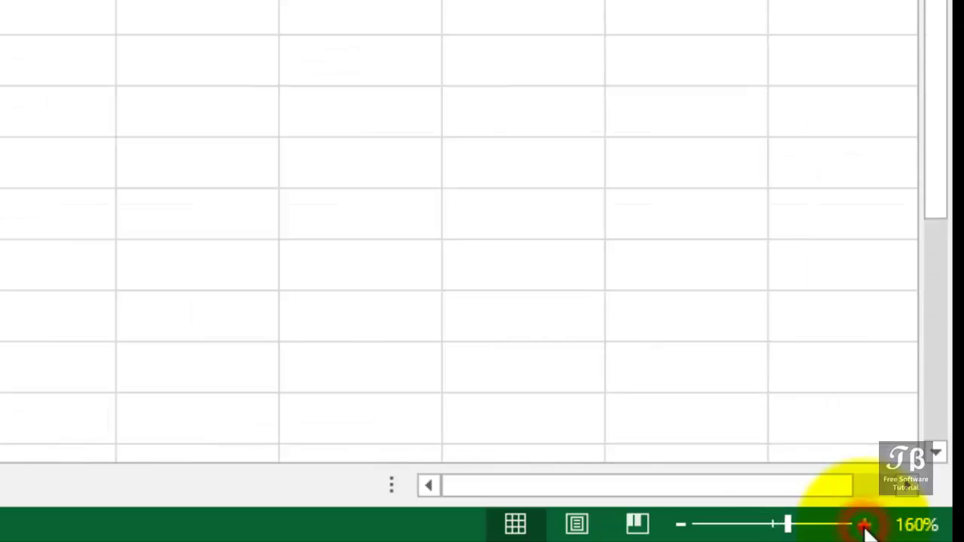
click(865, 525)
click(865, 525)
click(865, 524)
click(865, 525)
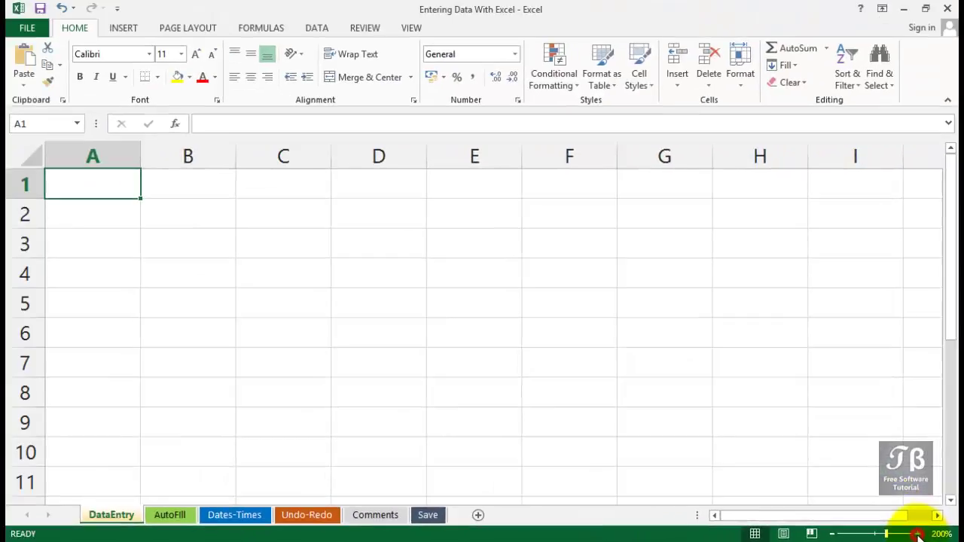
click(892, 531)
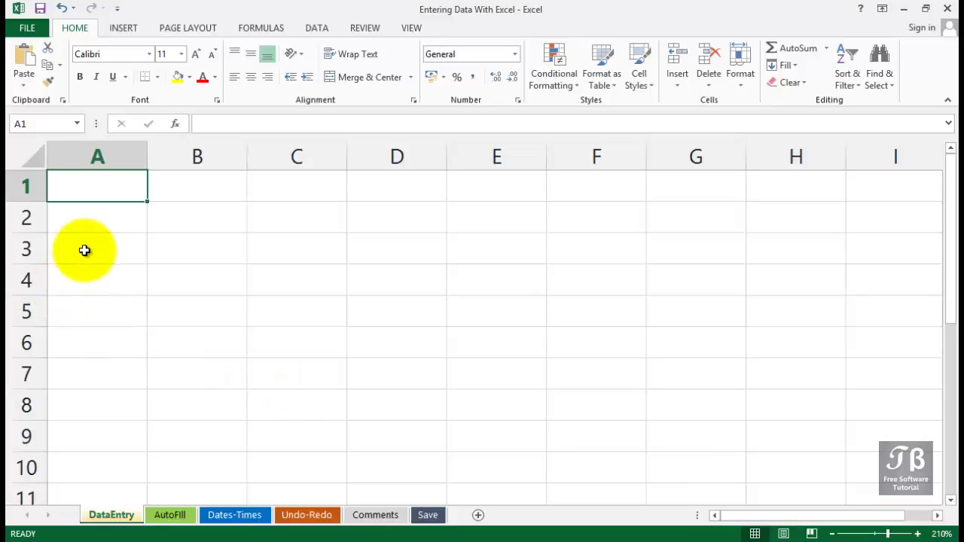
Enter the row labels Sales, Expenses and Profits in cells A2 to A4
click(93, 218)
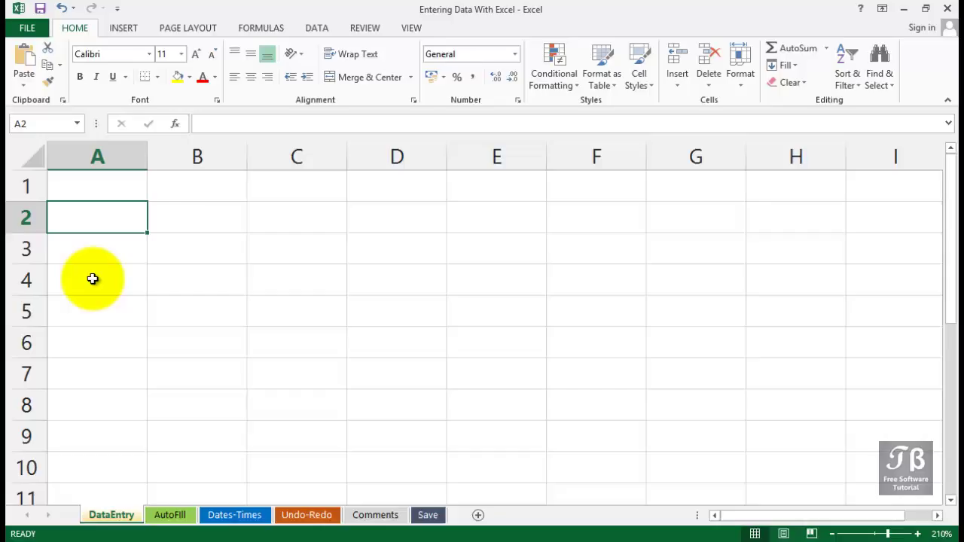
text(Sales)
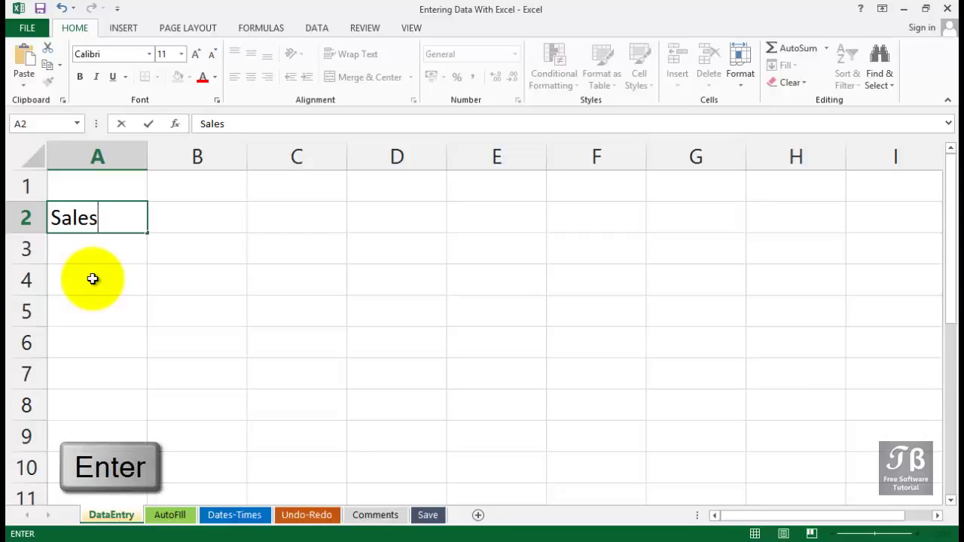
key(Return)
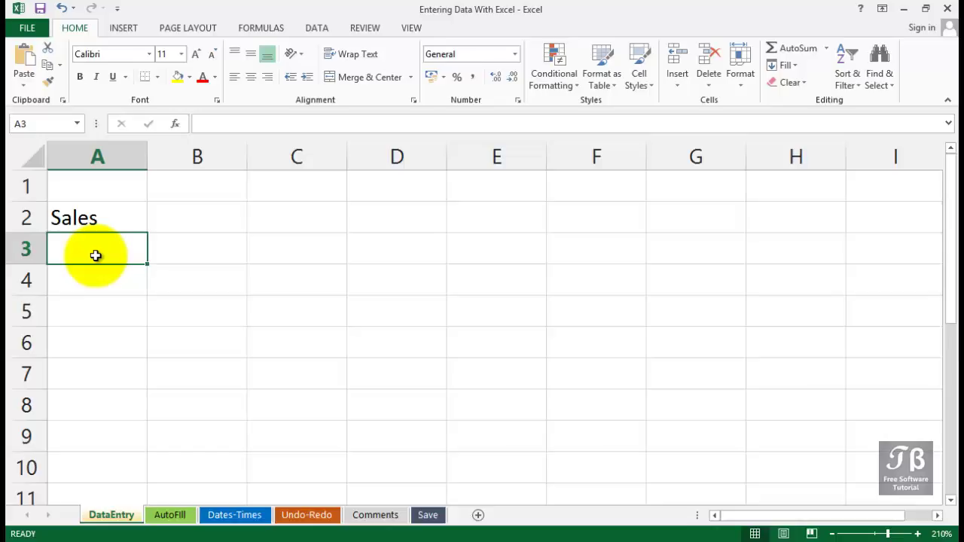
text(Expe)
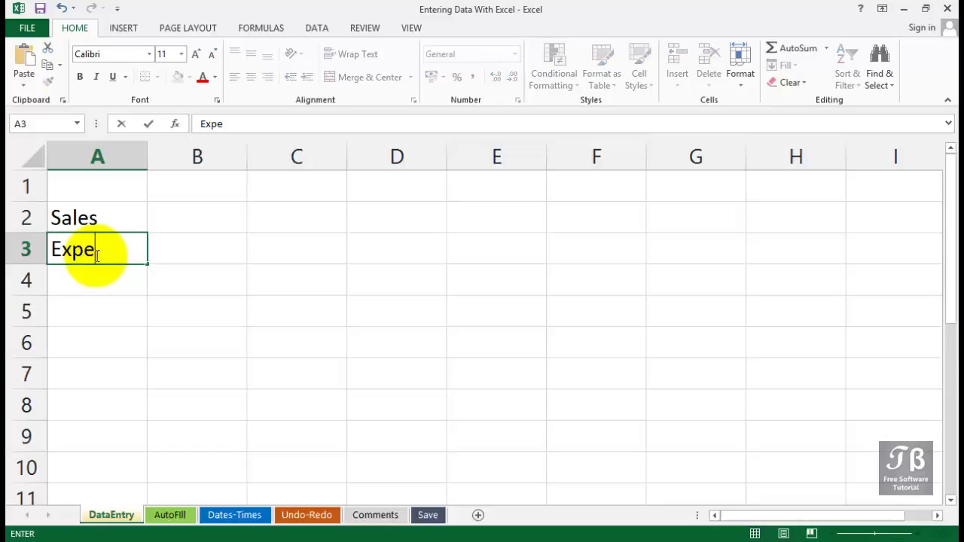
text(nses)
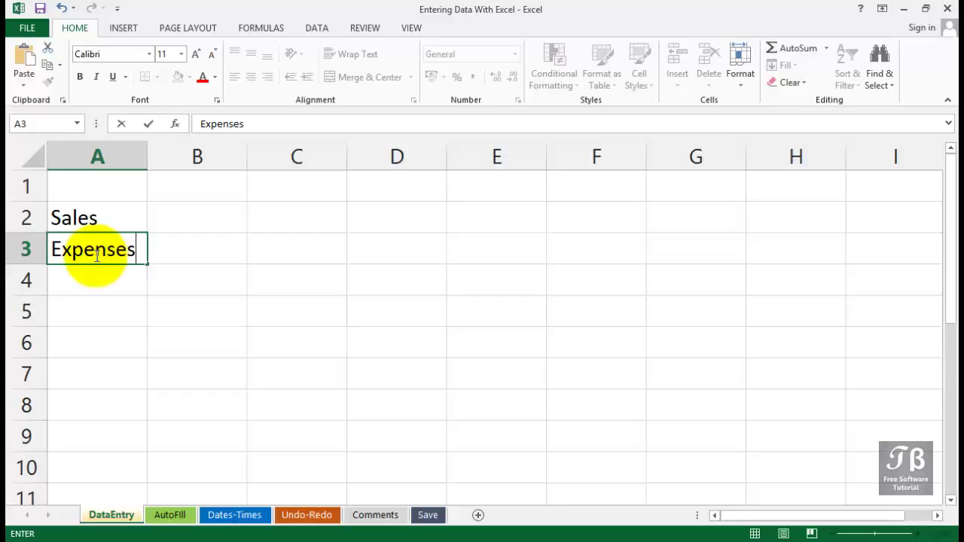
key(Return)
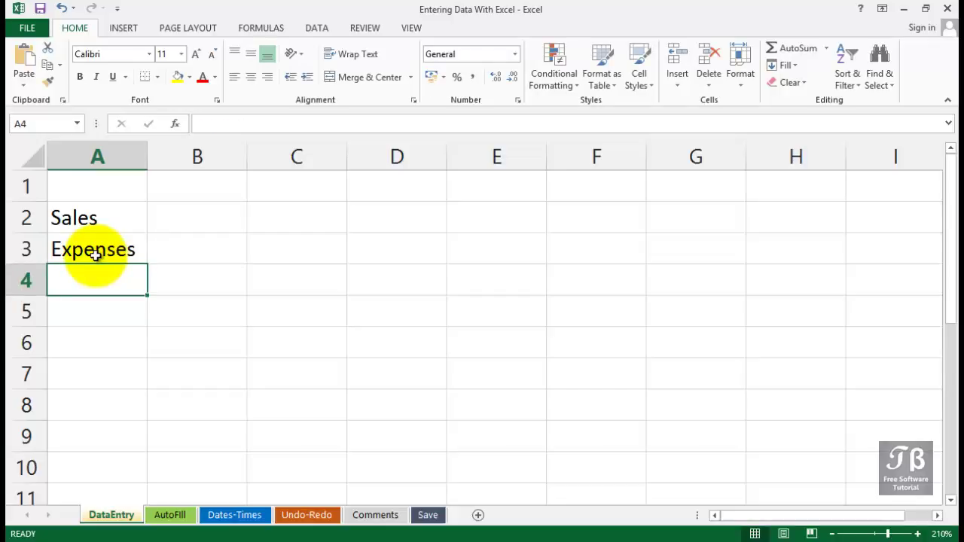
text(Profit)
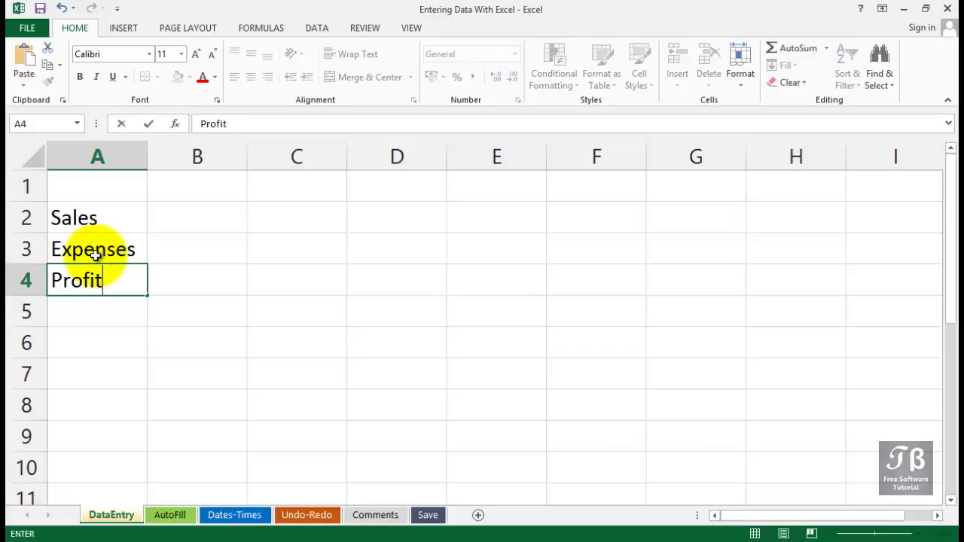
text(s)
key(Return)
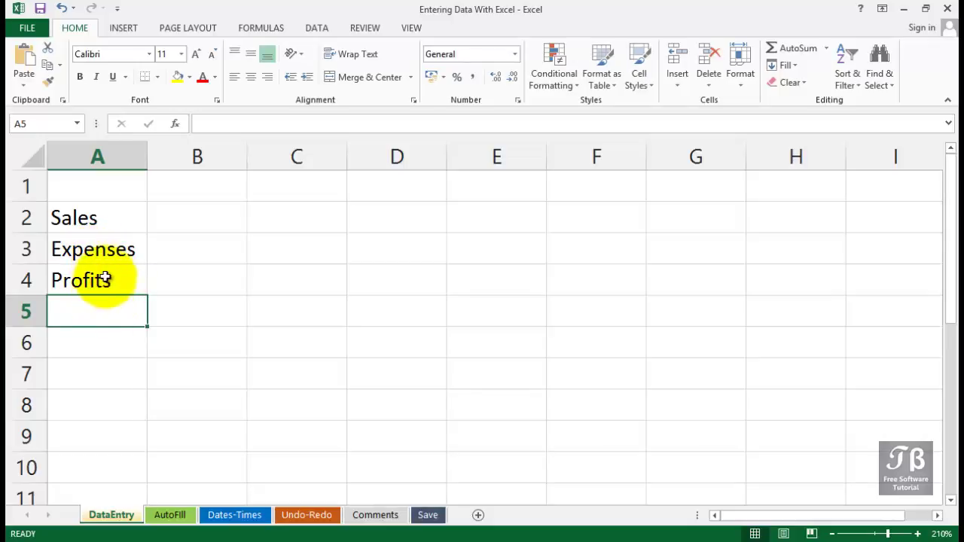
Replace the label in cell A3 with Overhead
click(111, 258)
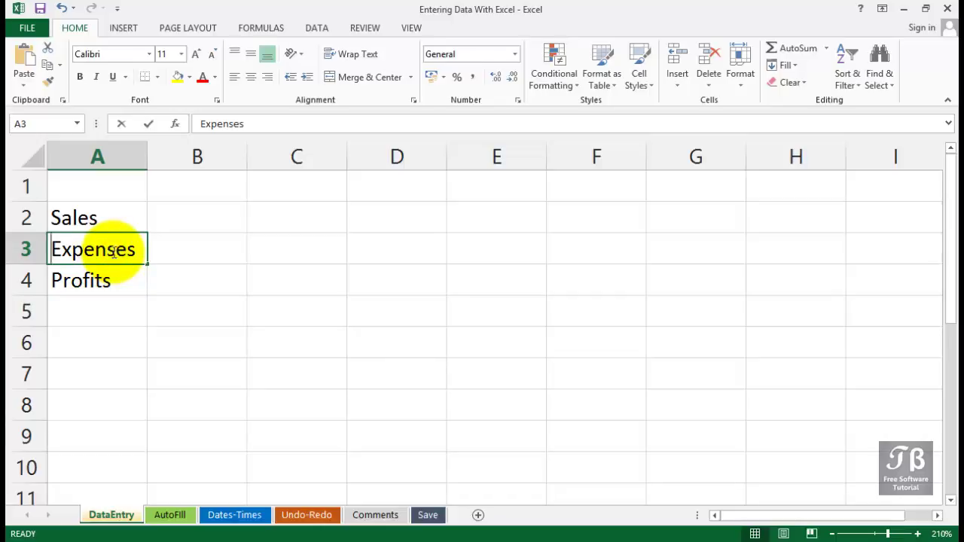
text(Overhead)
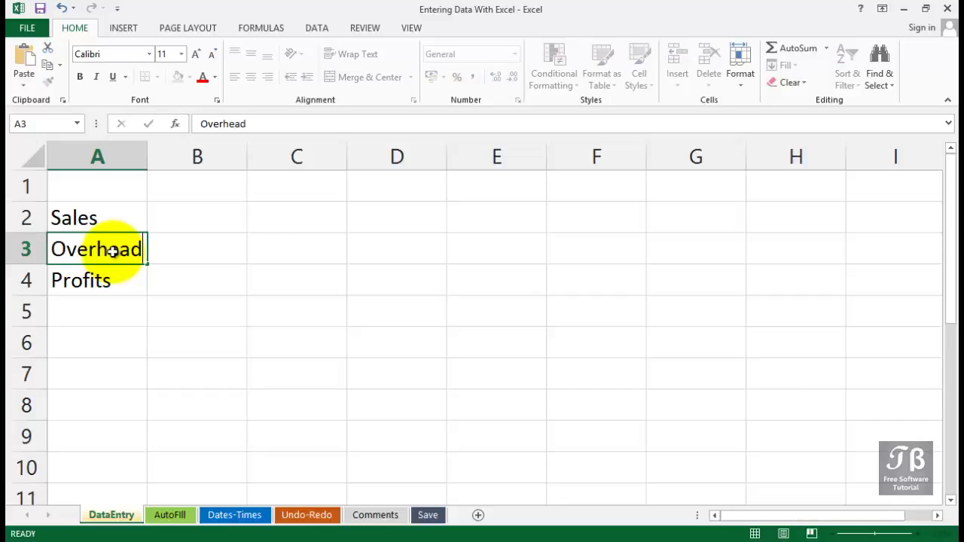
key(Return)
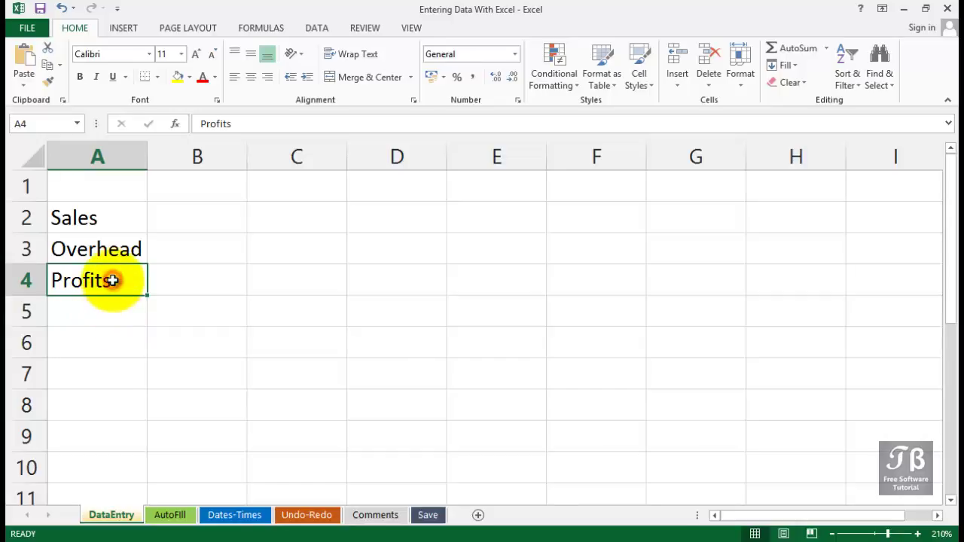
Edit the label in cell A4 by removing its last letter so it reads Profit
click(272, 123)
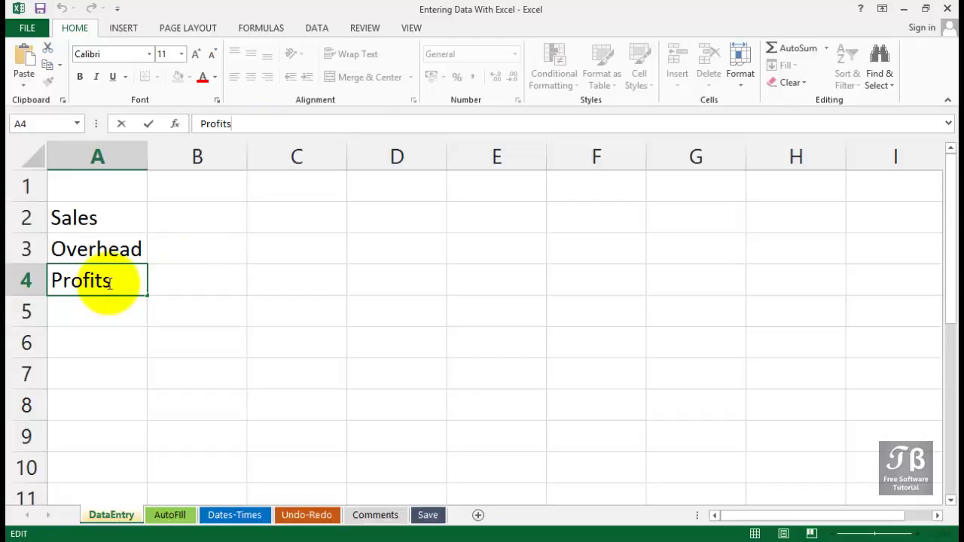
click(103, 308)
click(108, 285)
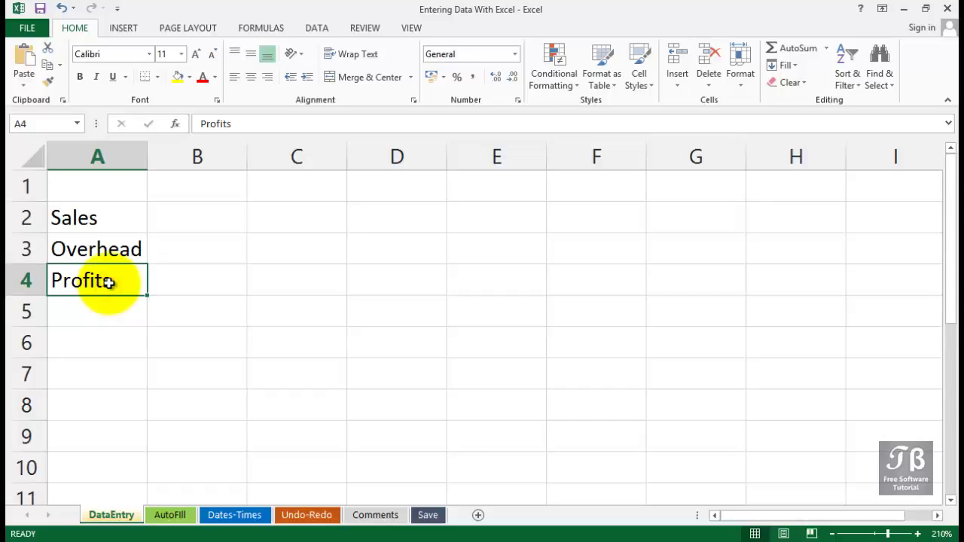
double_click(107, 281)
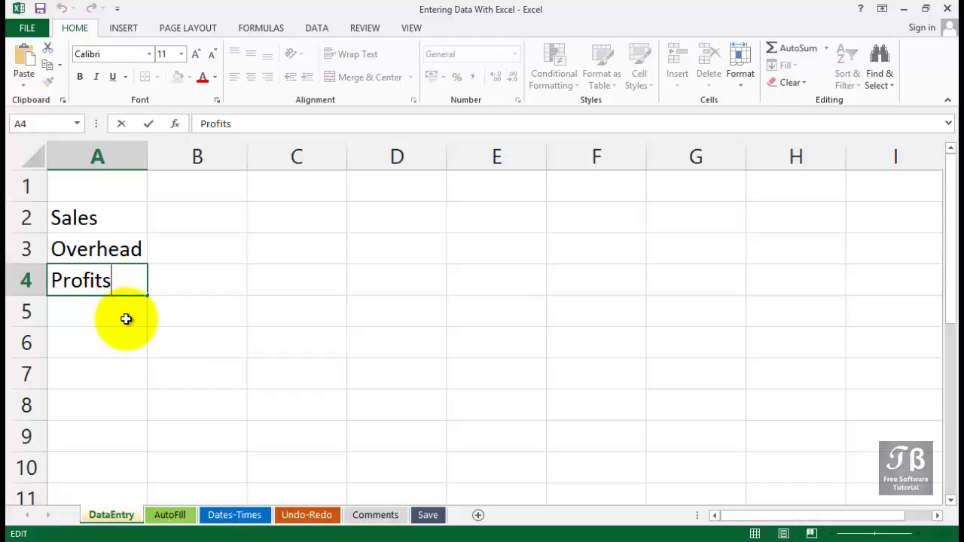
key(BackSpace)
key(Return)
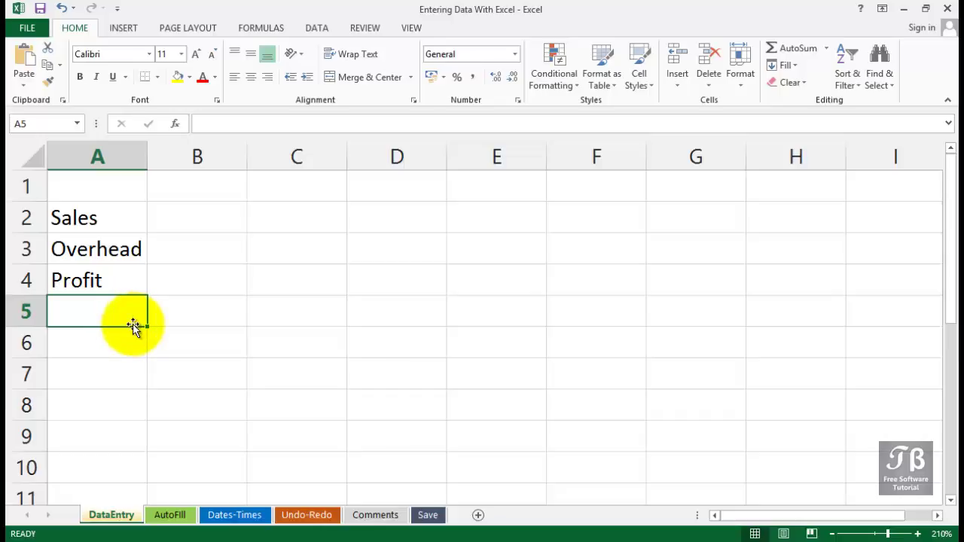
In the Sales row, enter 12O with a capital letter O instead of a zero in B2, and 160 in C2
click(212, 218)
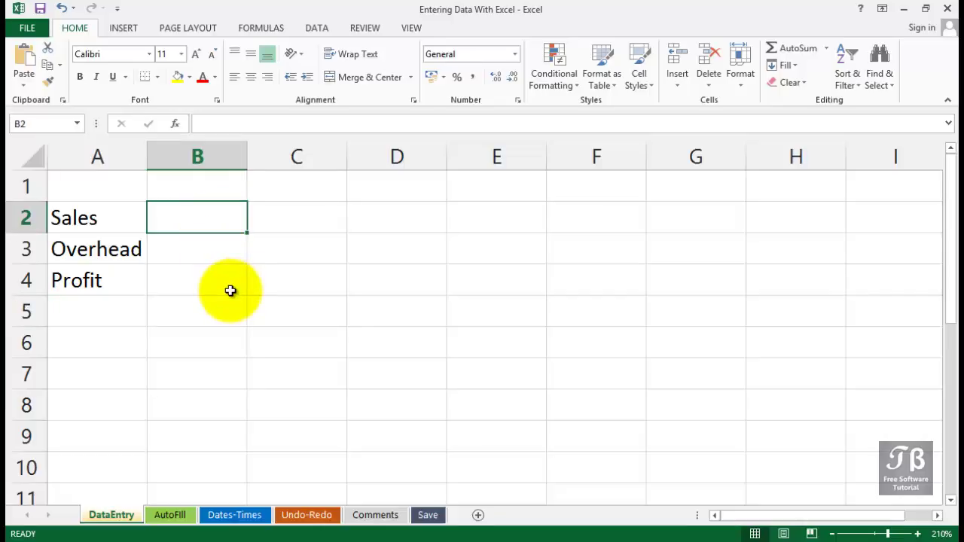
key(Caps_Lock)
text(12)
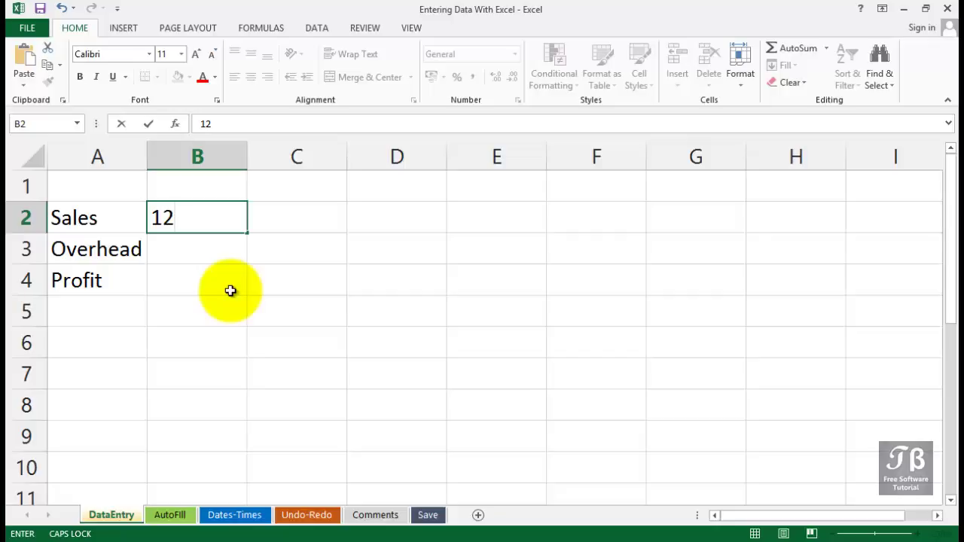
text(O)
key(Tab)
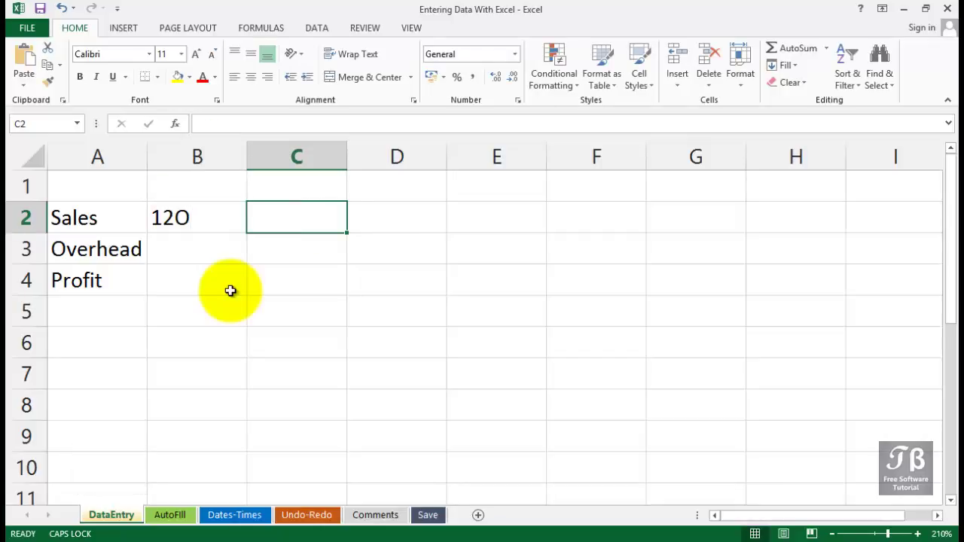
text(160)
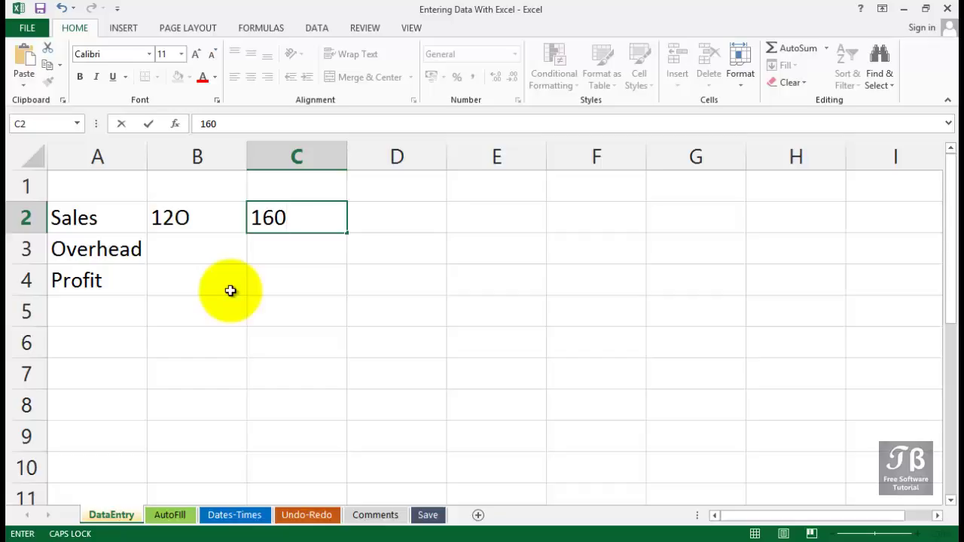
key(Tab)
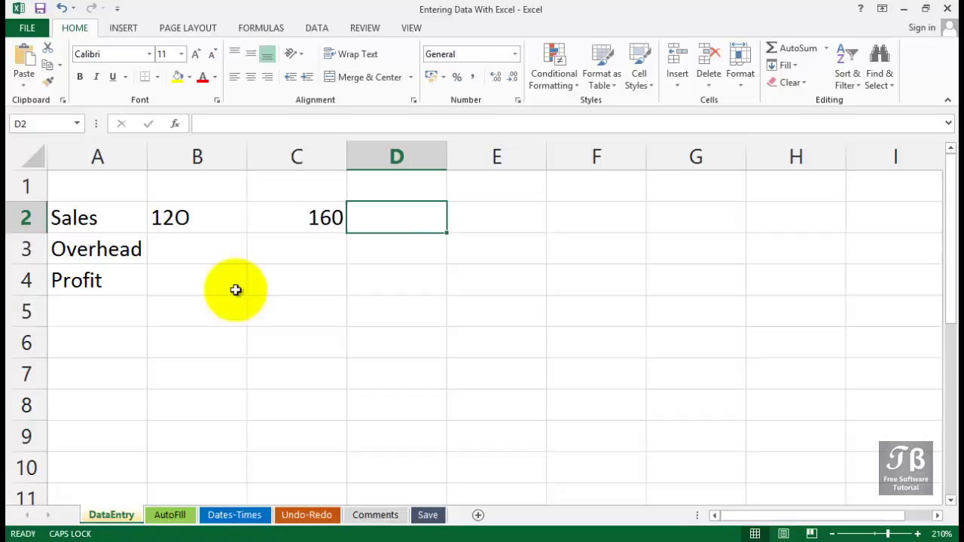
Compare how the entries in cells B2 and C2 are aligned
click(218, 214)
click(281, 222)
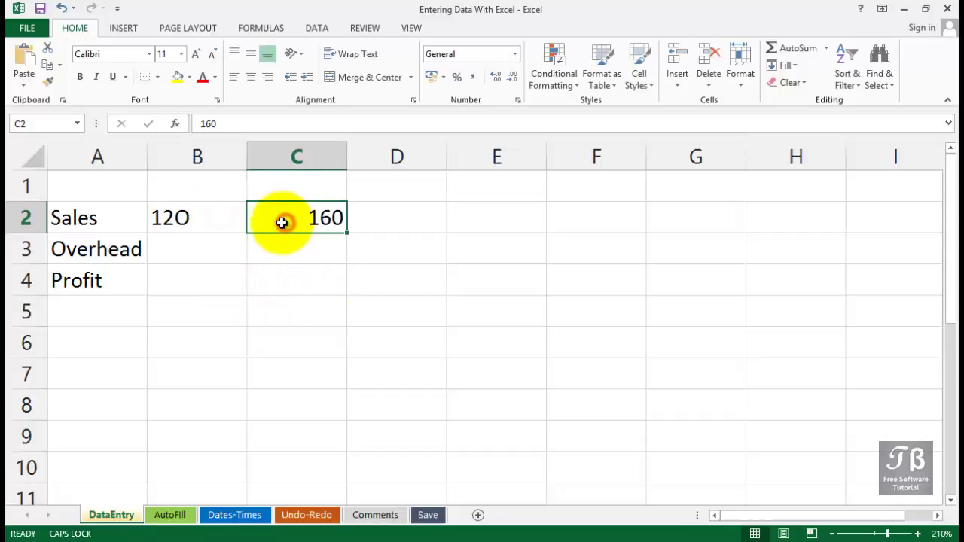
click(220, 221)
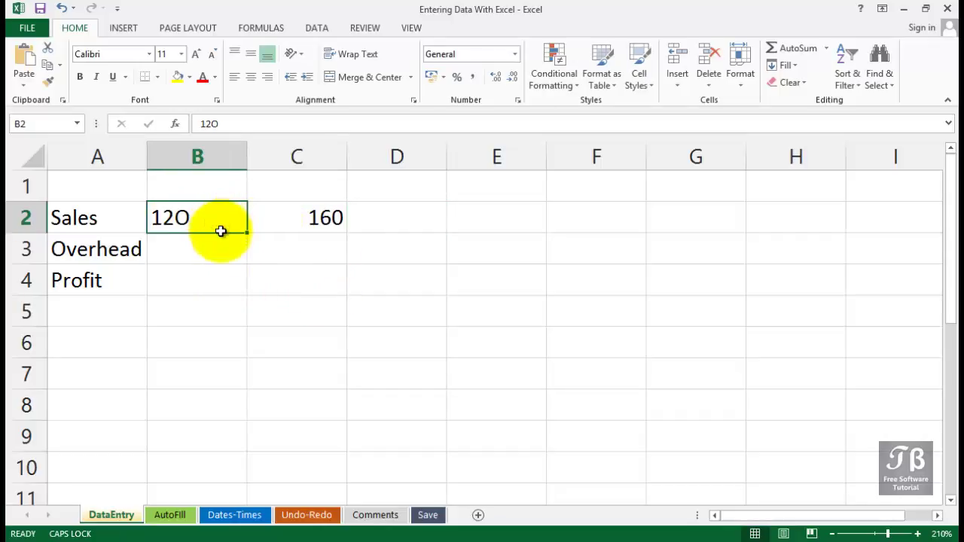
click(297, 220)
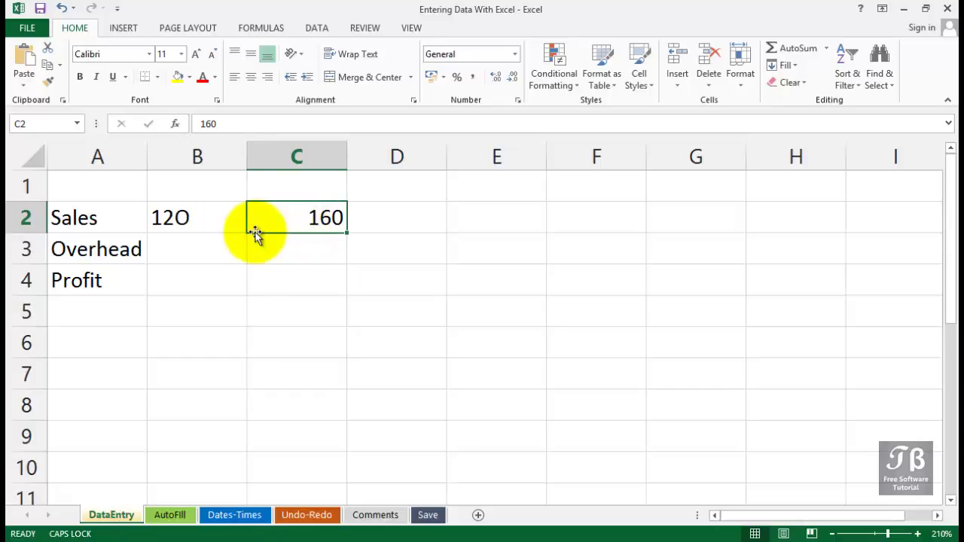
click(216, 218)
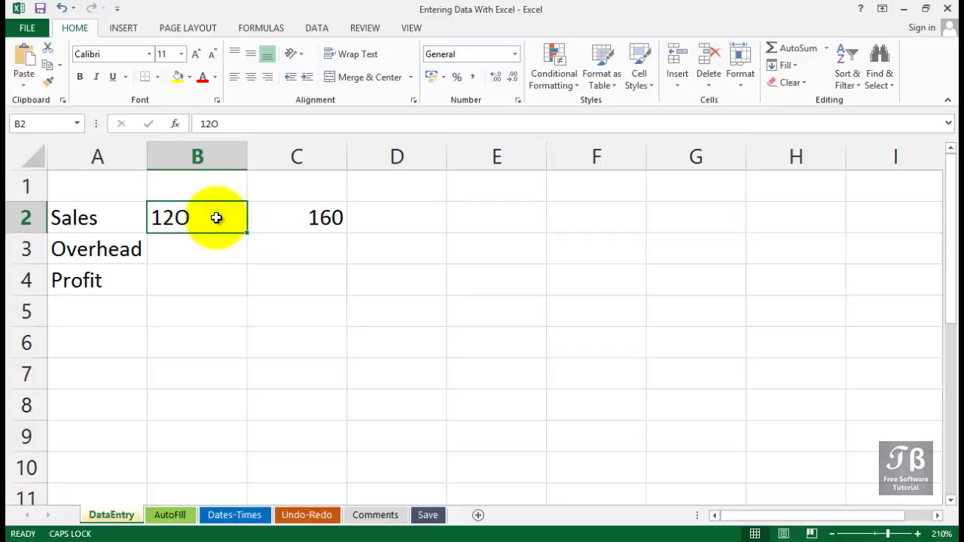
click(283, 219)
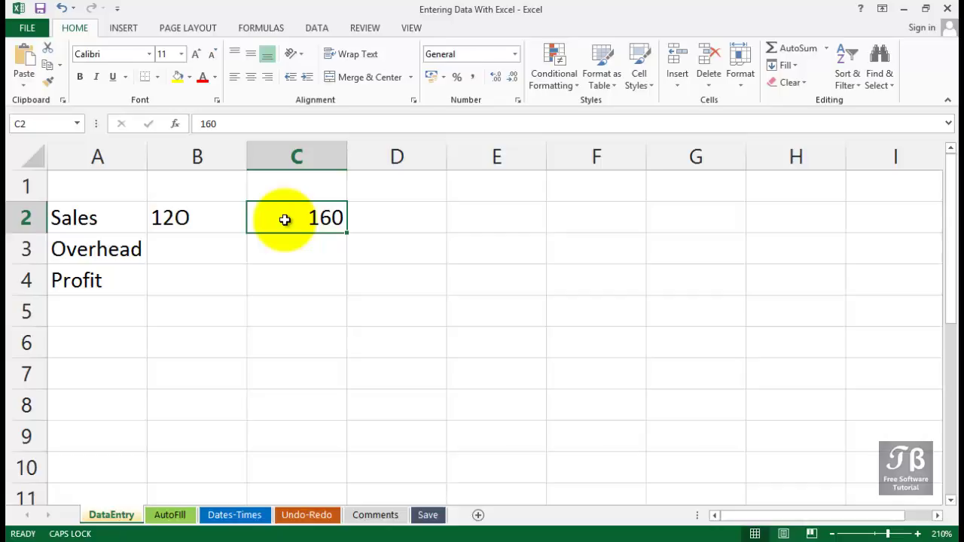
Correct the entry in cell B2 to the number 120, using a zero in place of the letter O
click(212, 217)
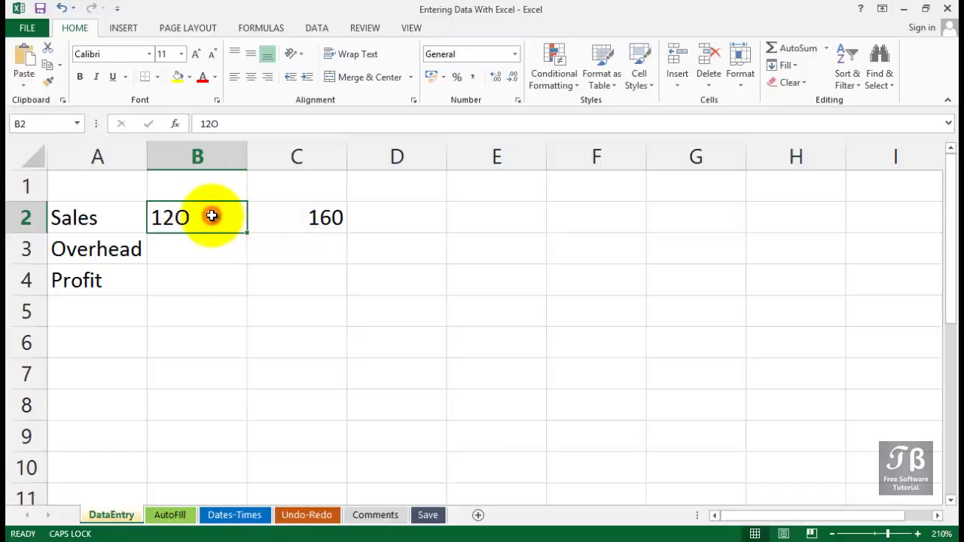
double_click(213, 216)
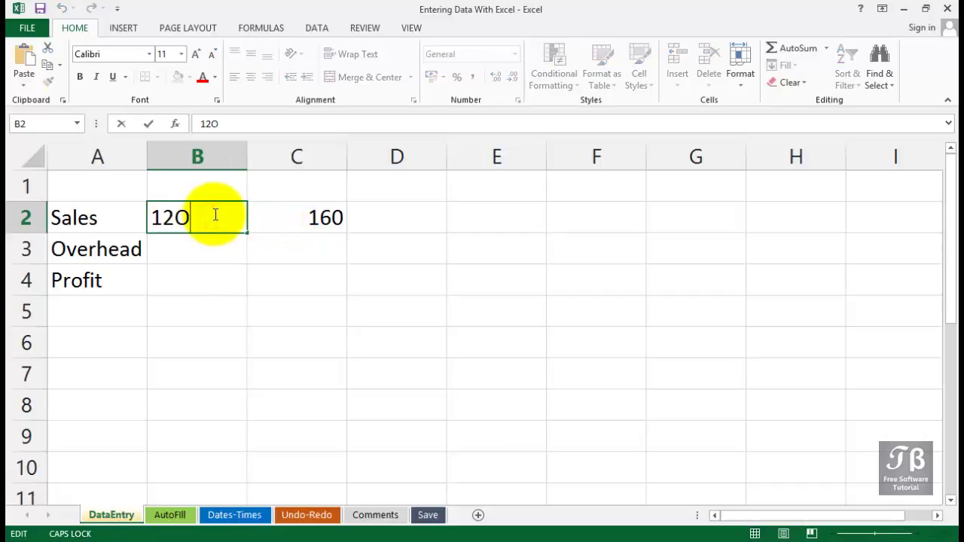
key(BackSpace)
text(0)
key(Tab)
Enter the remaining Sales values 210, 250, 320 and 440 in cells D2 to G2
key(Tab)
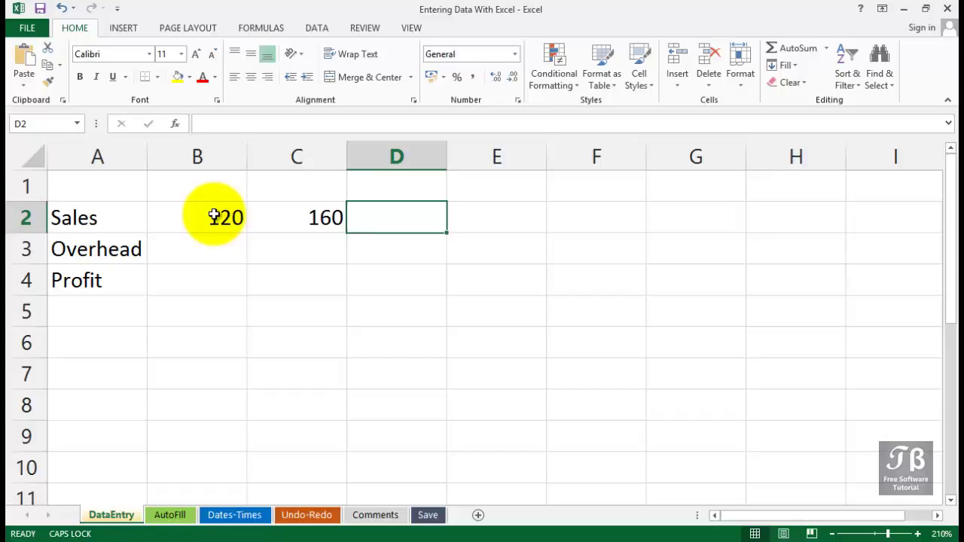
text(210)
key(Tab)
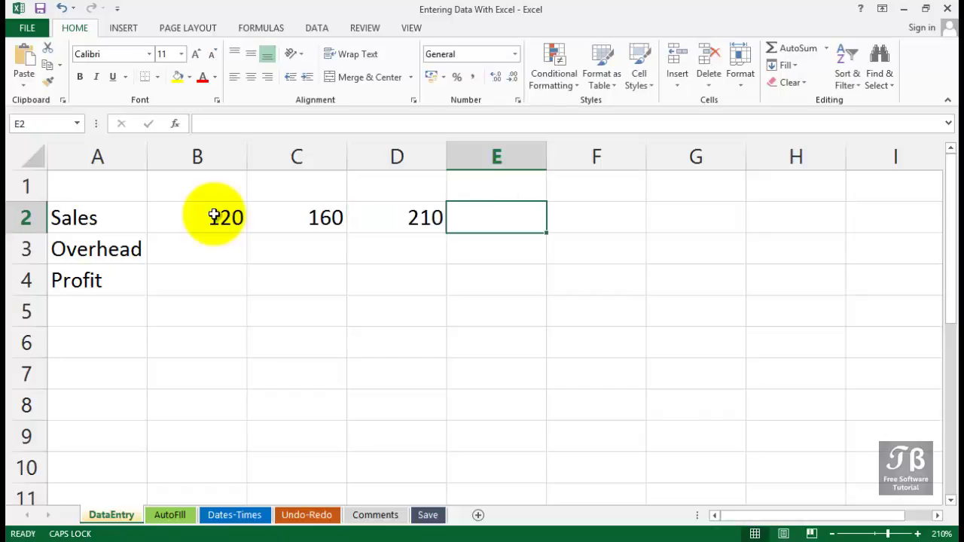
text(250)
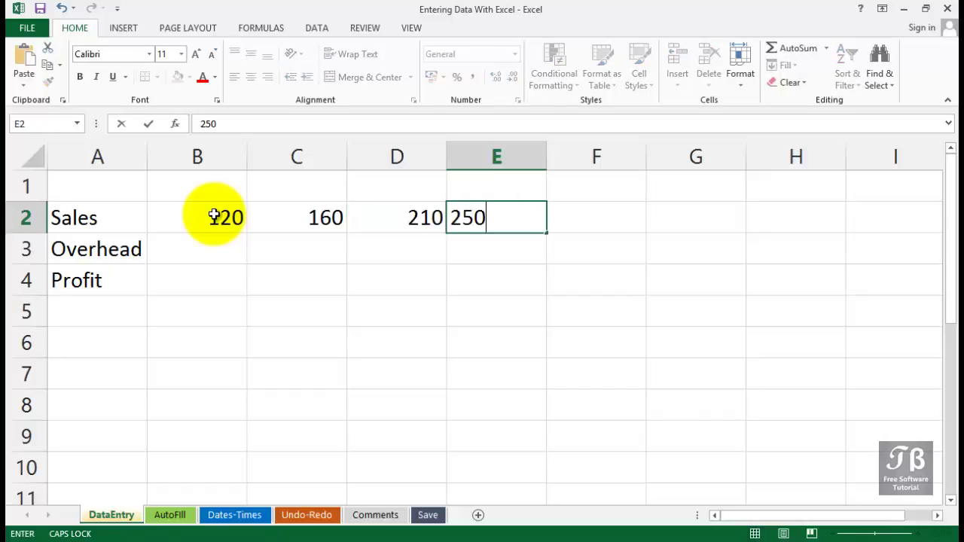
key(Tab)
text(320)
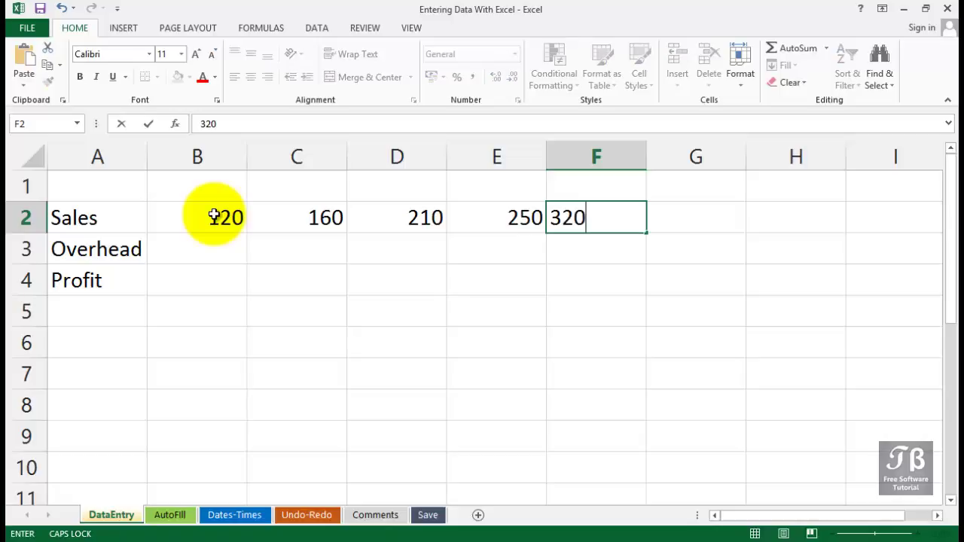
key(Tab)
text(440)
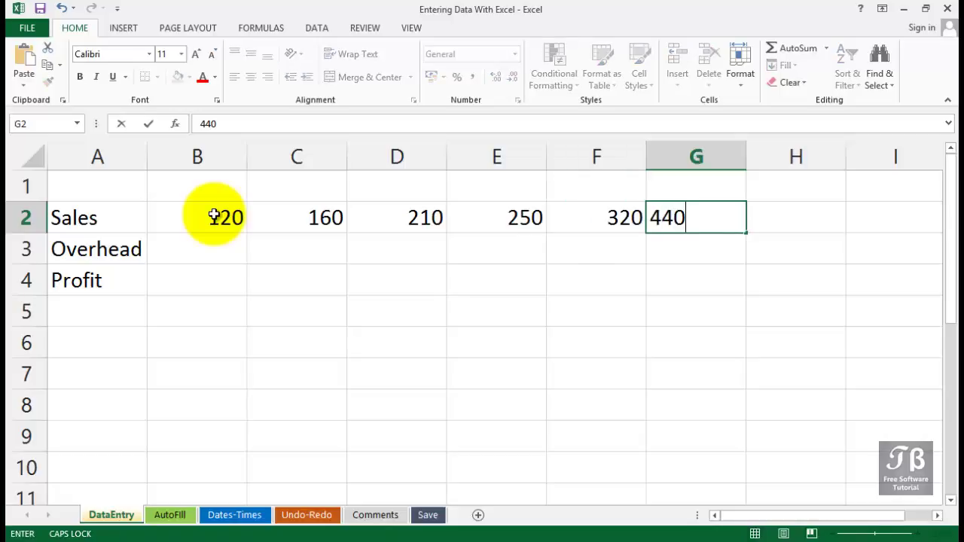
key(Down)
Enter the Overhead values 100 in cell B3 and 130 in cell C3
key(Left)
key(Left)
key(Left)
key(Left)
key(Left)
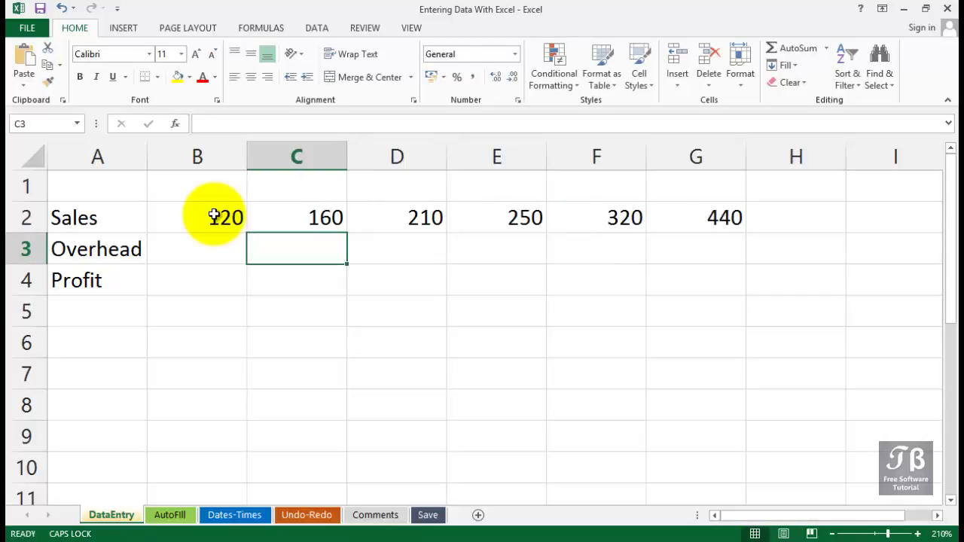
text(100)
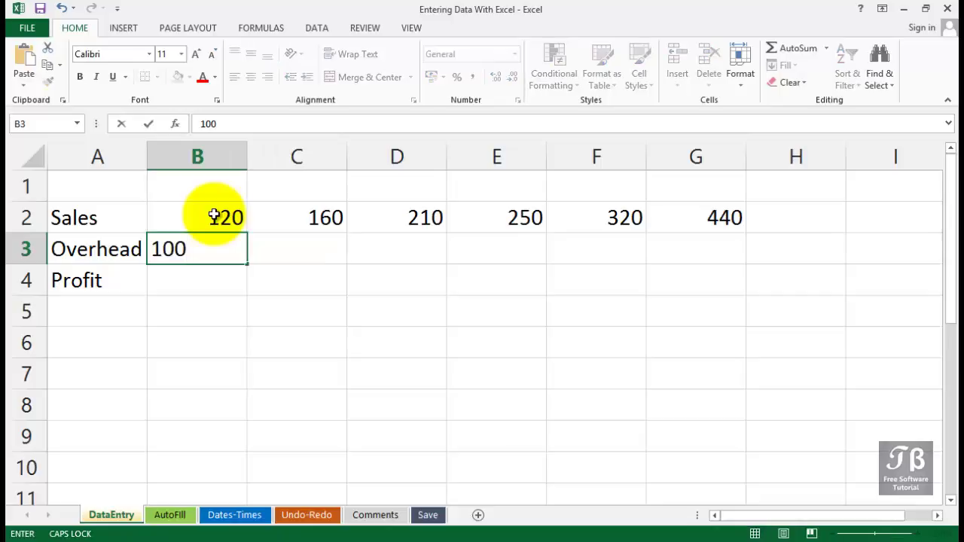
key(Tab)
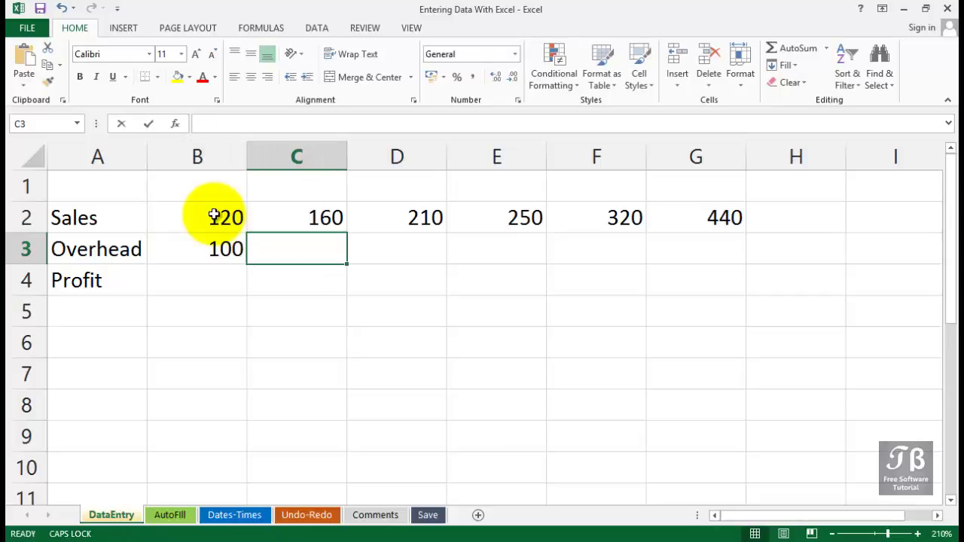
text(130)
key(Tab)
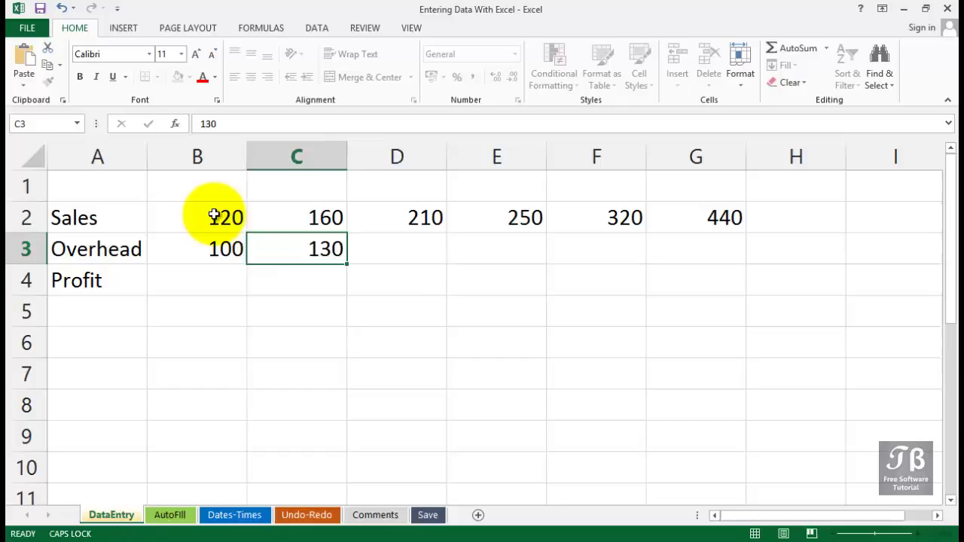